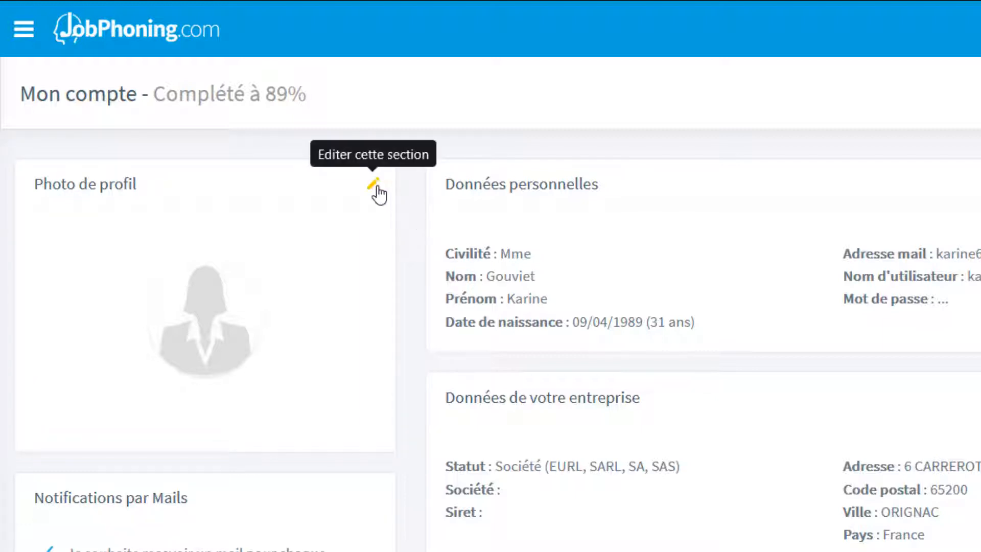
Set the square-cropped portrait as the round profile photo, then open personal details for editing.
left_click(374, 184)
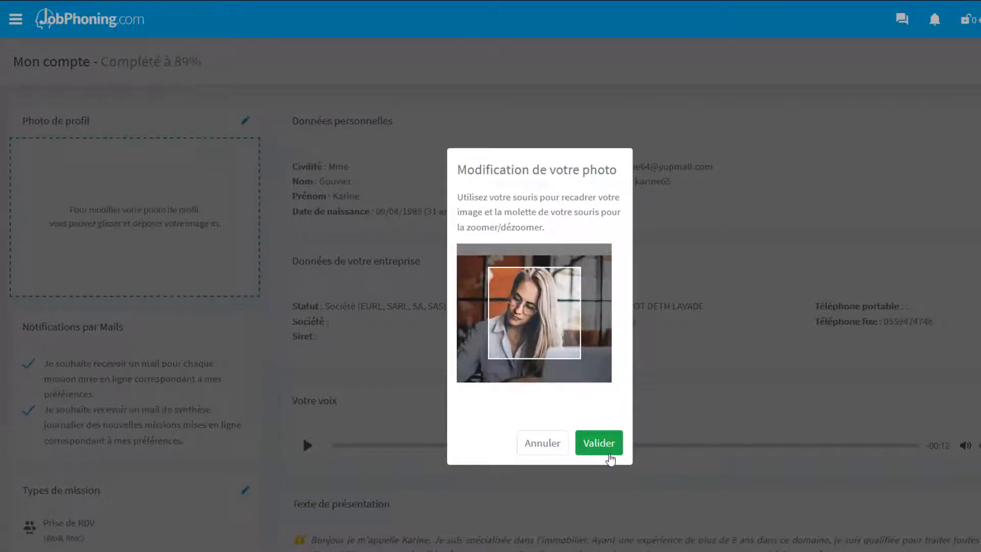
left_click(599, 443)
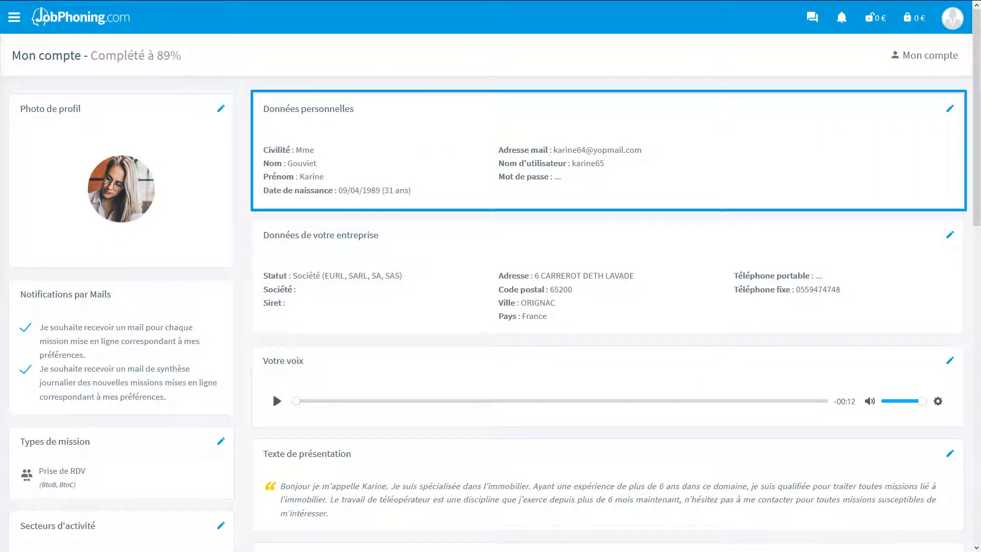
left_click(952, 111)
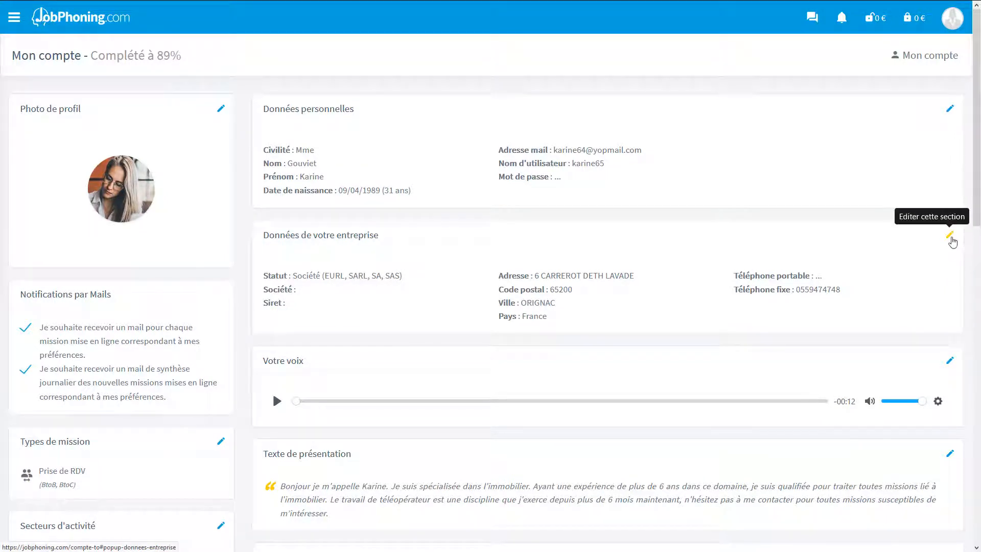
Open the Données de votre entreprise form and keep the statut as Société (EURL, SARL, SA, SAS).
left_click(951, 238)
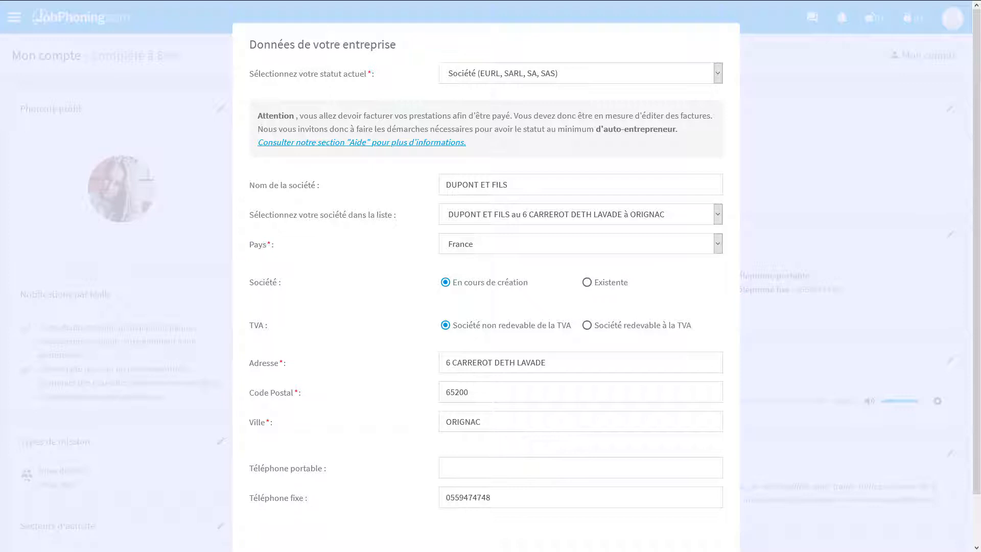
left_click(719, 75)
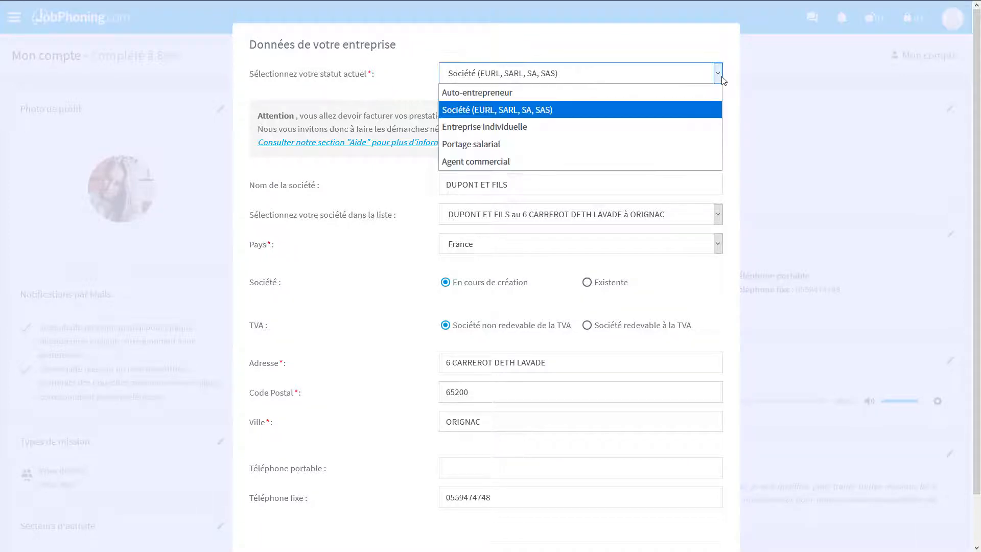
left_click(701, 92)
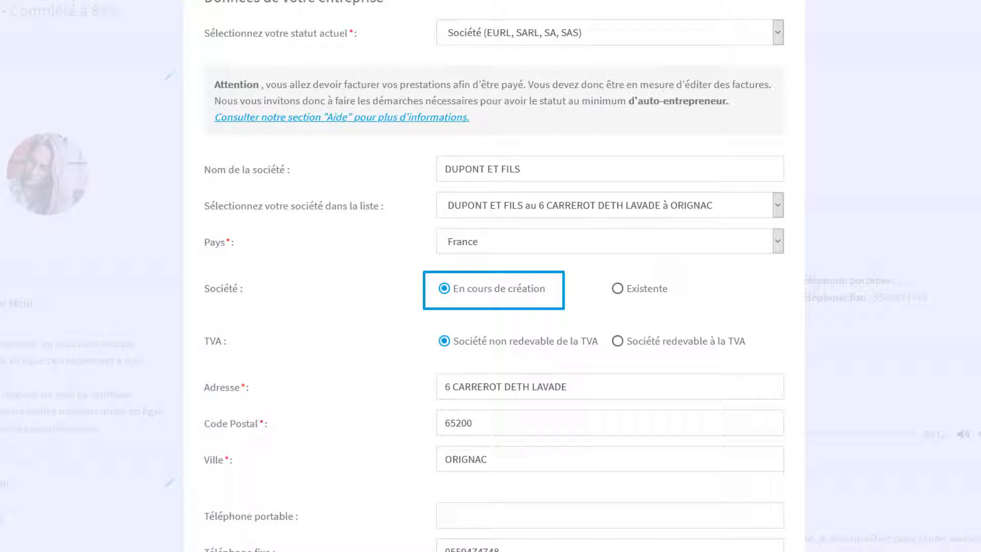
Mark the company as Existente, enter its Numéro de Siret, and keep France as the country.
left_click(620, 297)
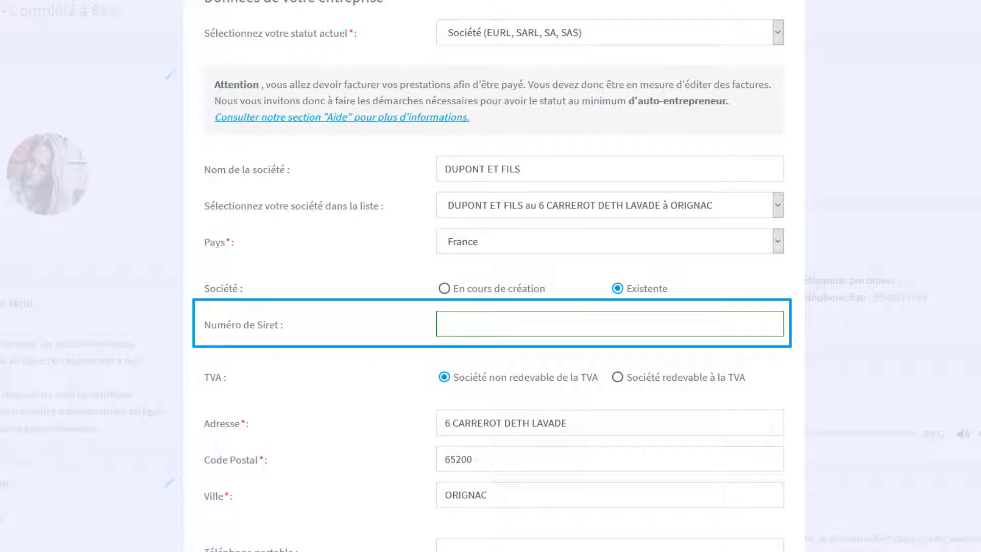
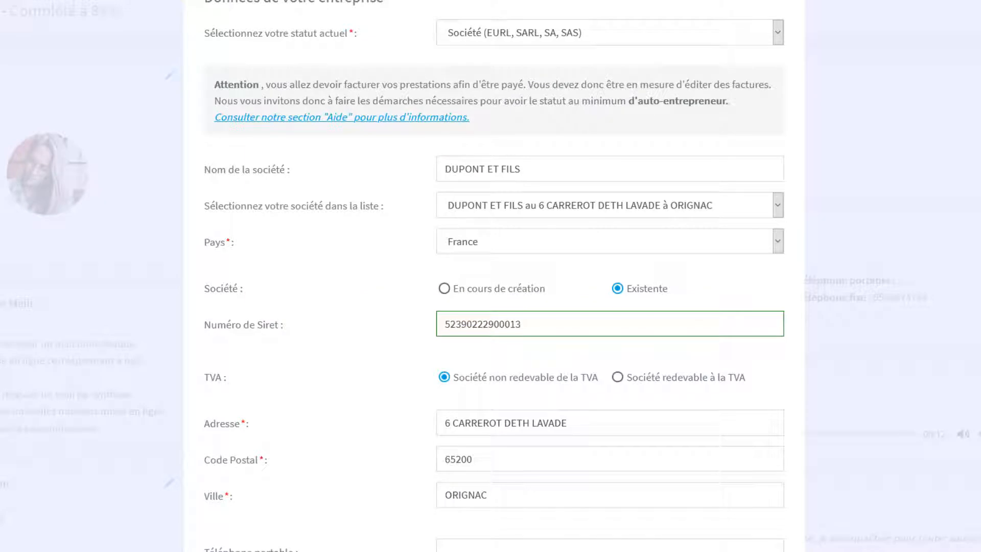
left_click(778, 243)
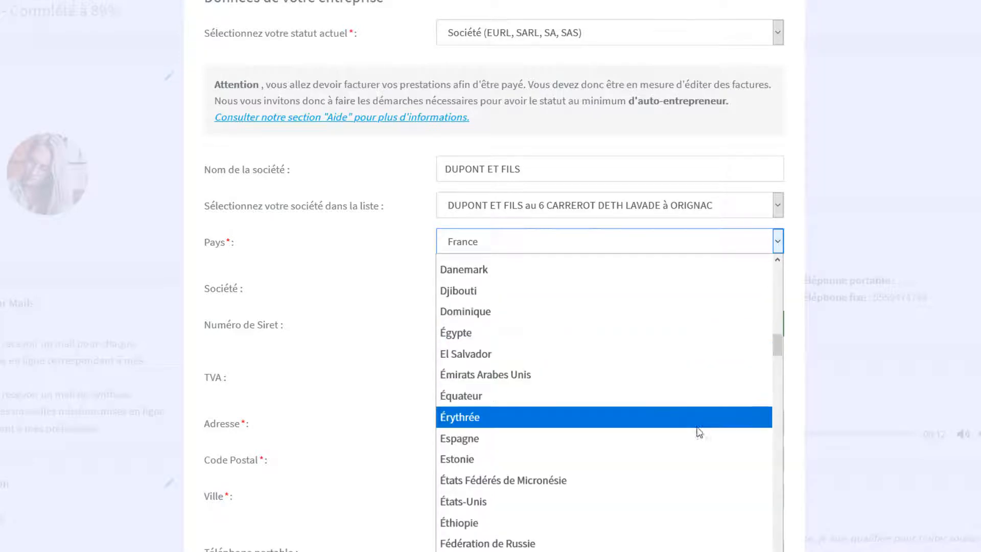
left_click(696, 436)
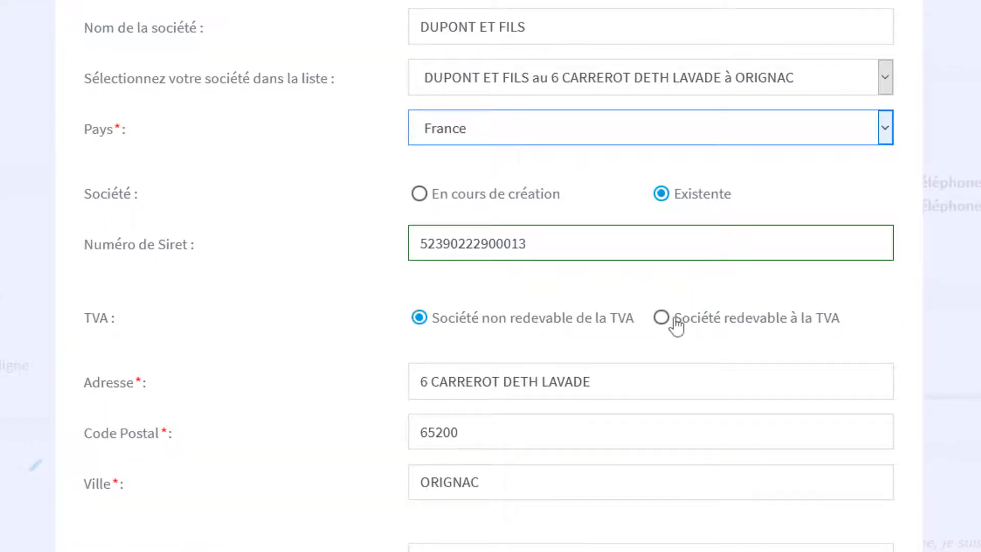
Enter VAT number FR 123456789, then switch the statut to Auto-entrepreneur, leaving it non-VAT-liable.
left_click(676, 327)
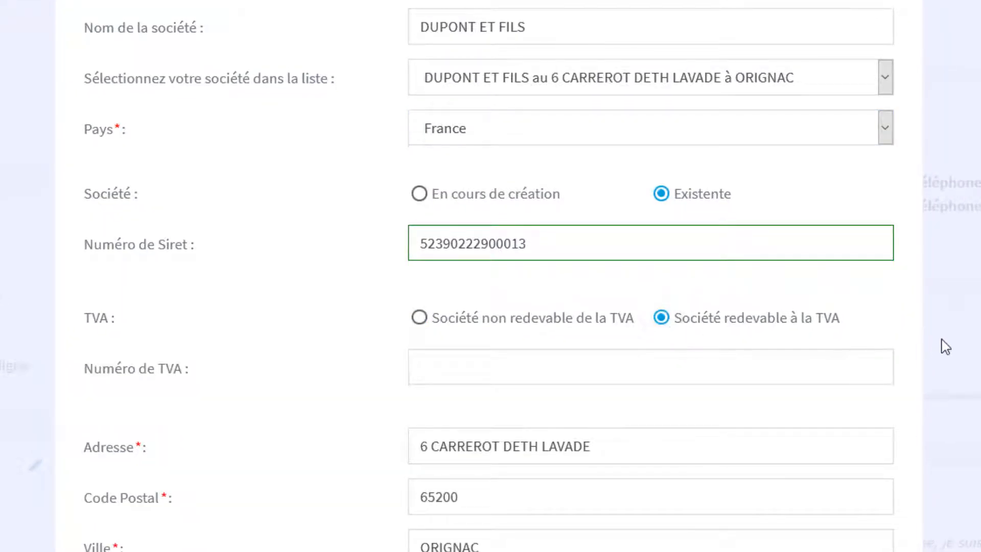
left_click(817, 372)
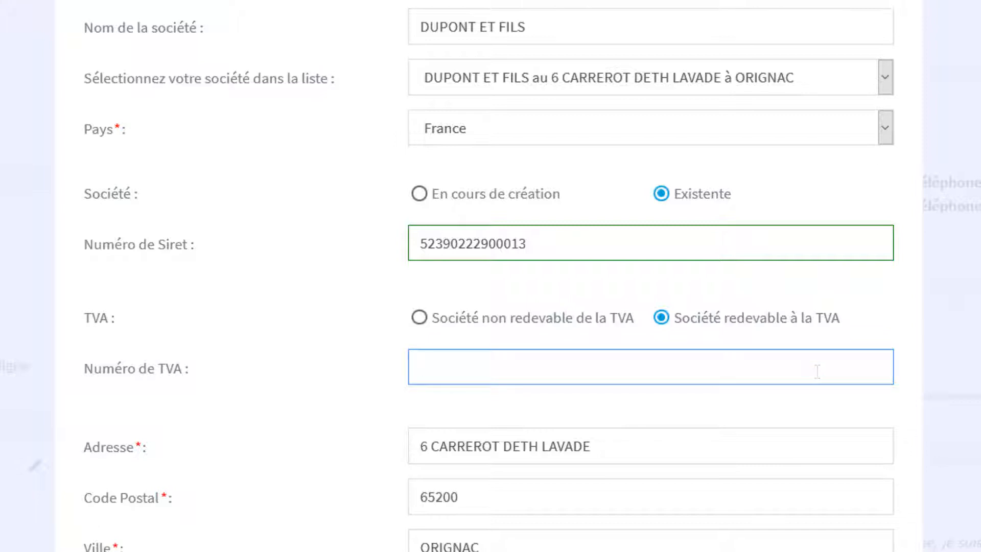
type("FR 123456789")
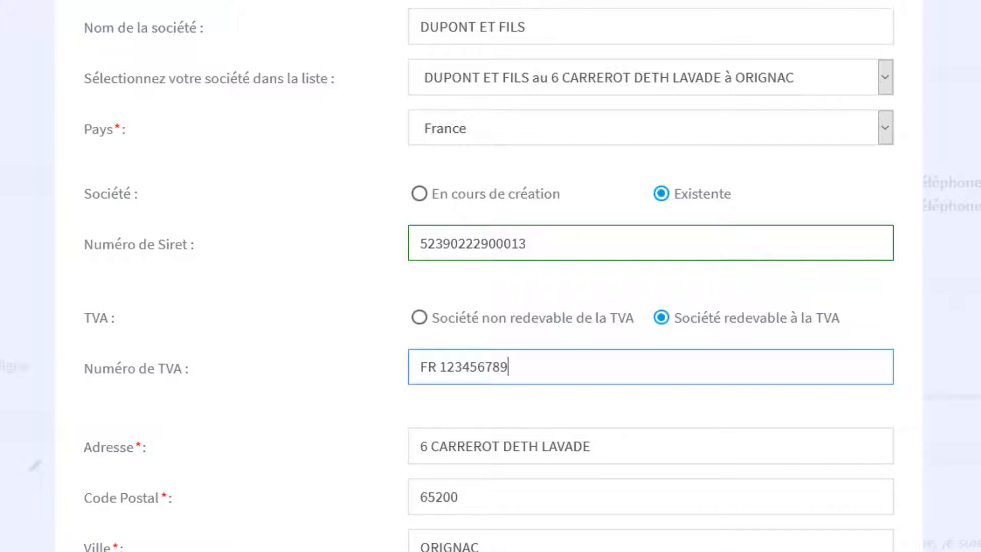
key("Tab")
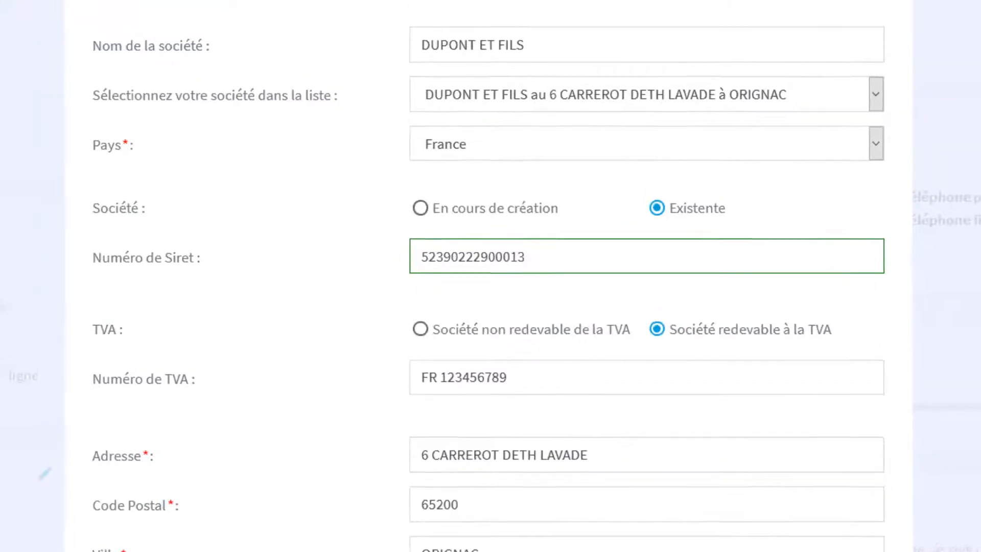
left_click(800, 59)
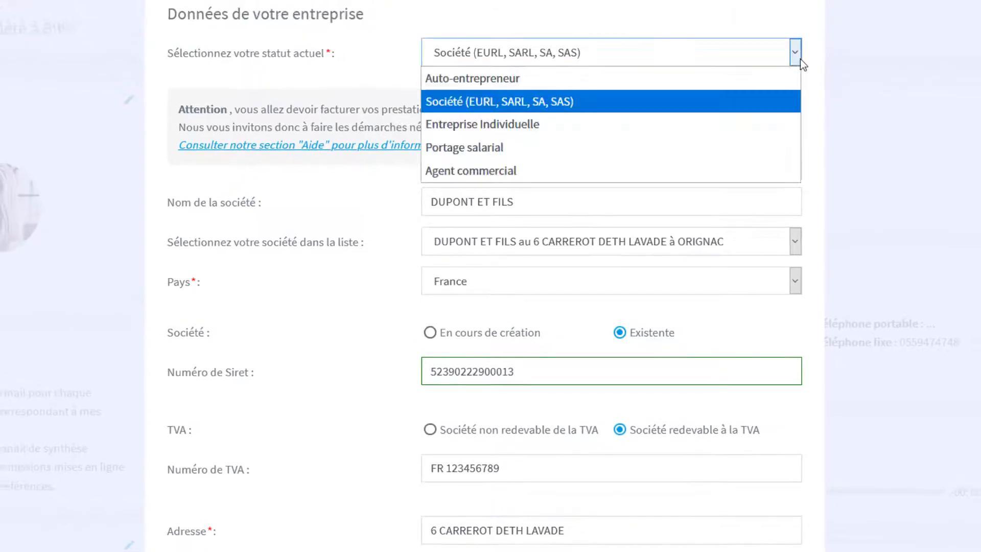
left_click(789, 79)
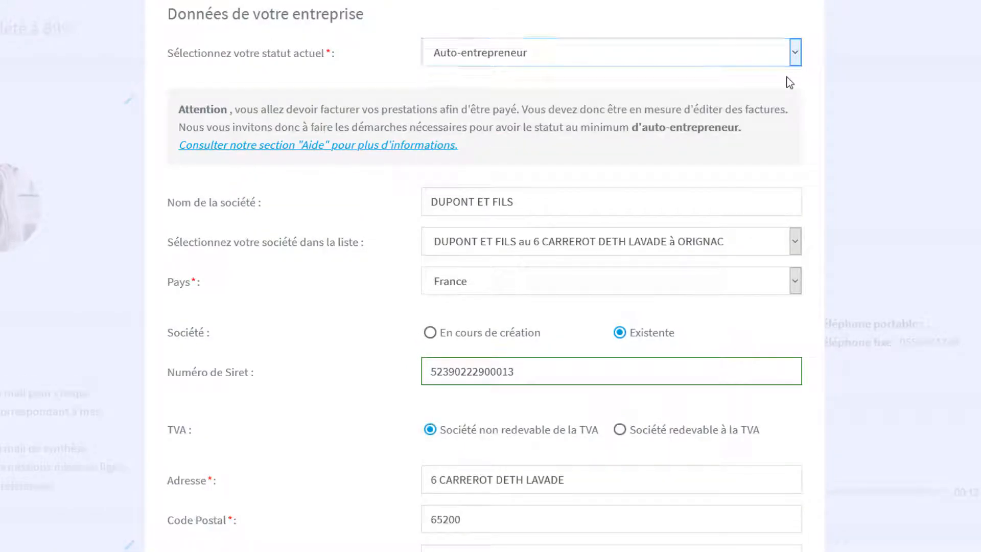
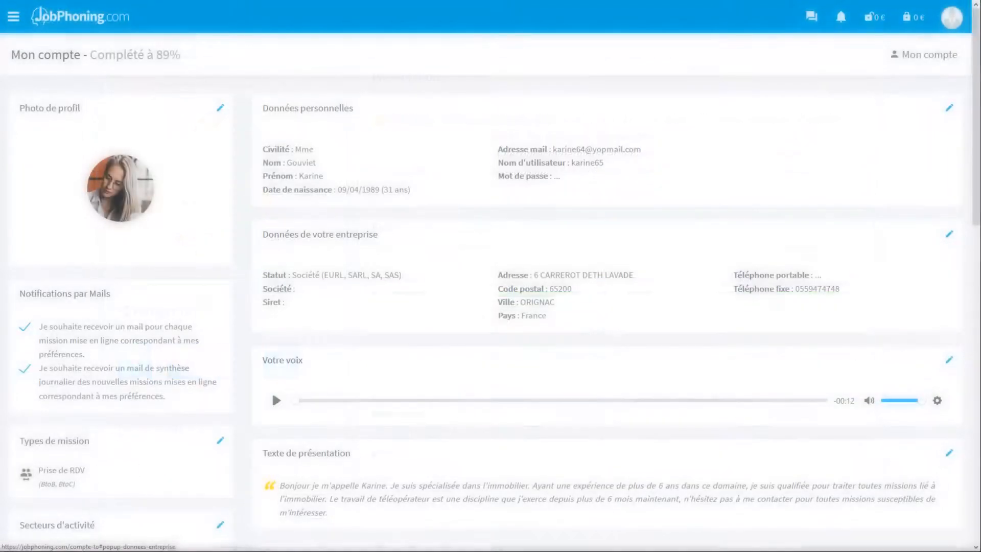
Record a fresh 5-second voice clip reading the text, allowing microphone access.
left_click(949, 360)
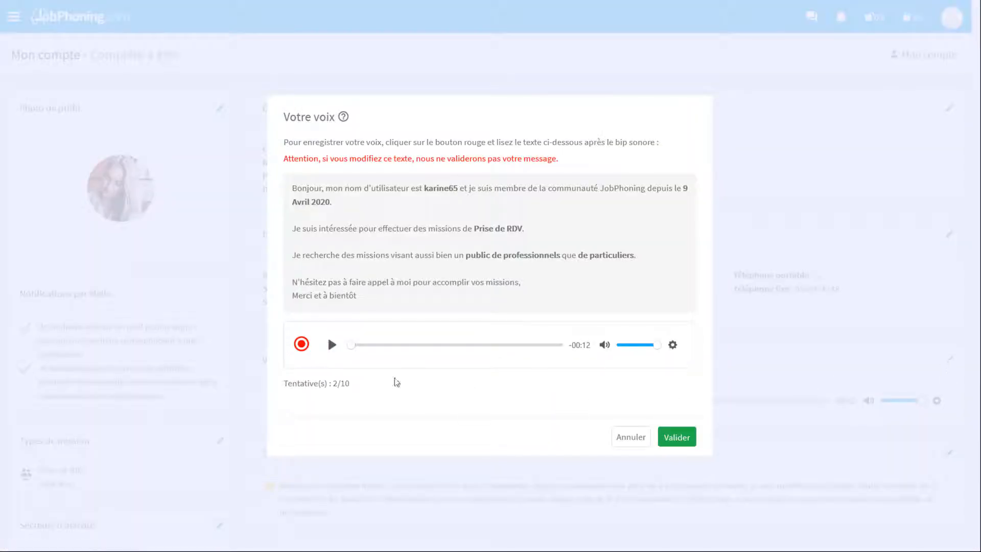
left_click(301, 345)
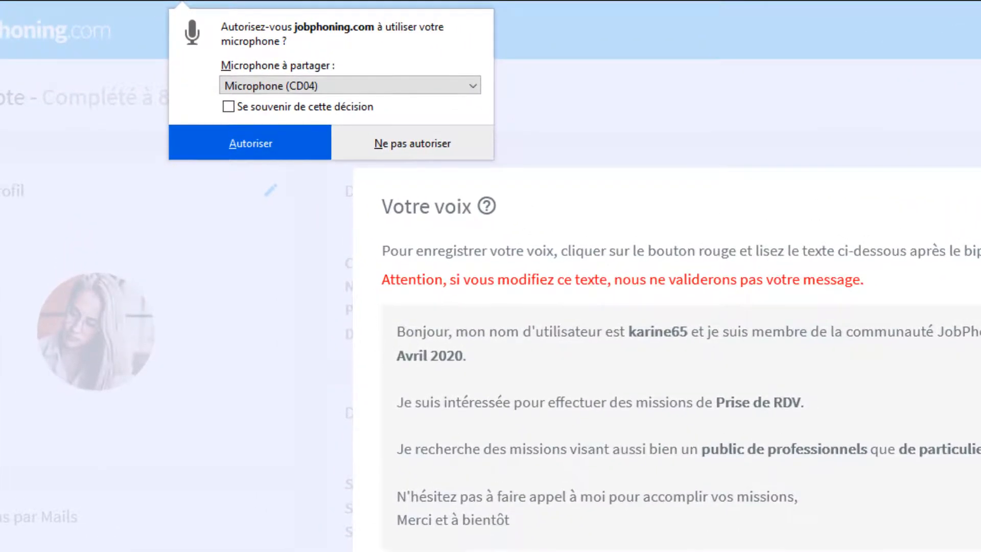
left_click(285, 138)
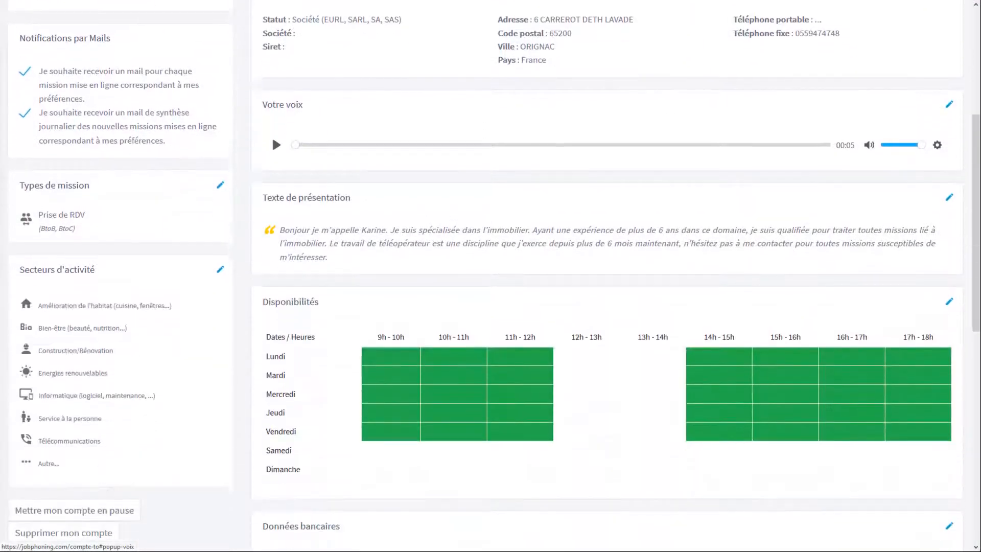
scroll(491, 276, "down", 1)
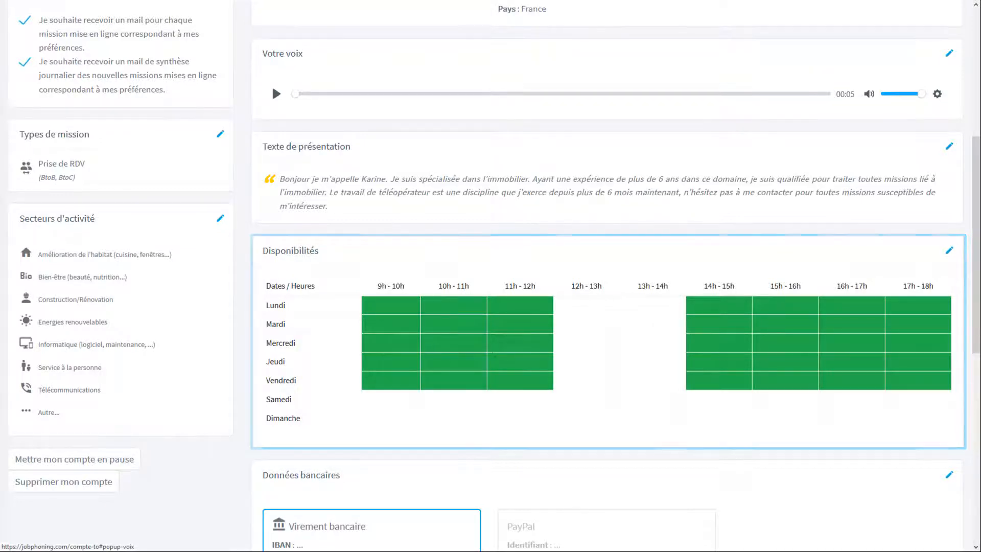
Remove Jeudi and Vendredi 11h-12h, add Lundi and Mardi 12h-13h, and save the availability.
left_click(950, 252)
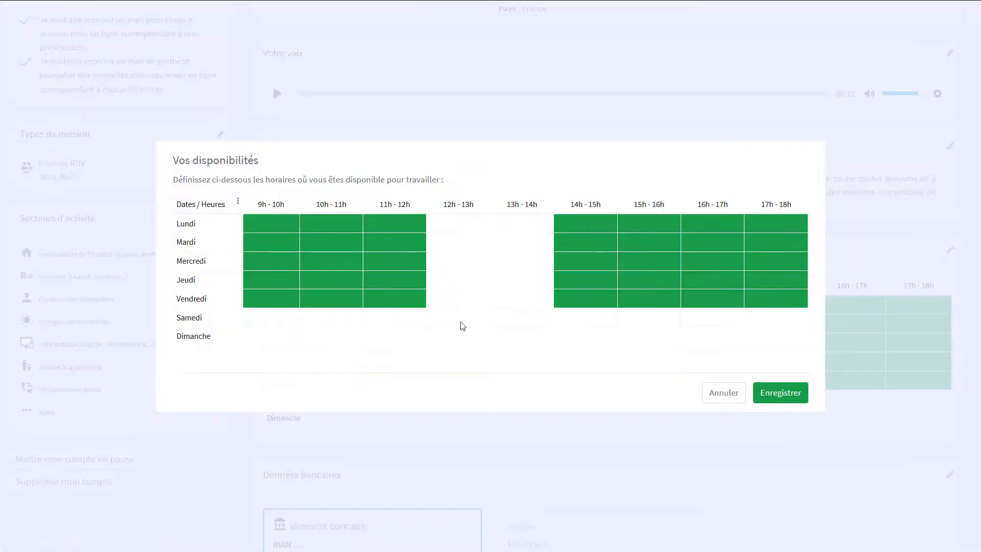
left_click_drag(422, 304, 423, 267)
left_click(454, 224)
left_click(454, 243)
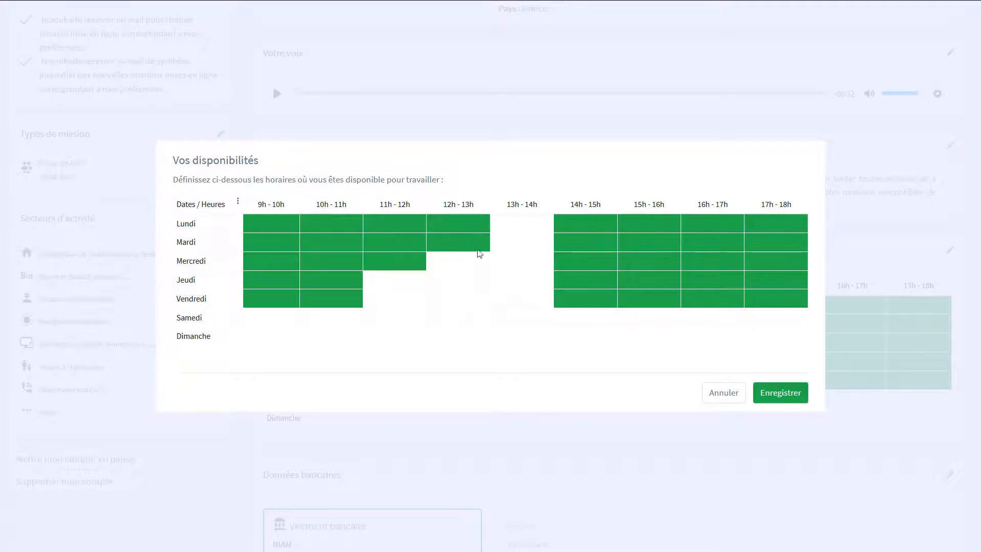
left_click(780, 394)
scroll(782, 396, "down", 5)
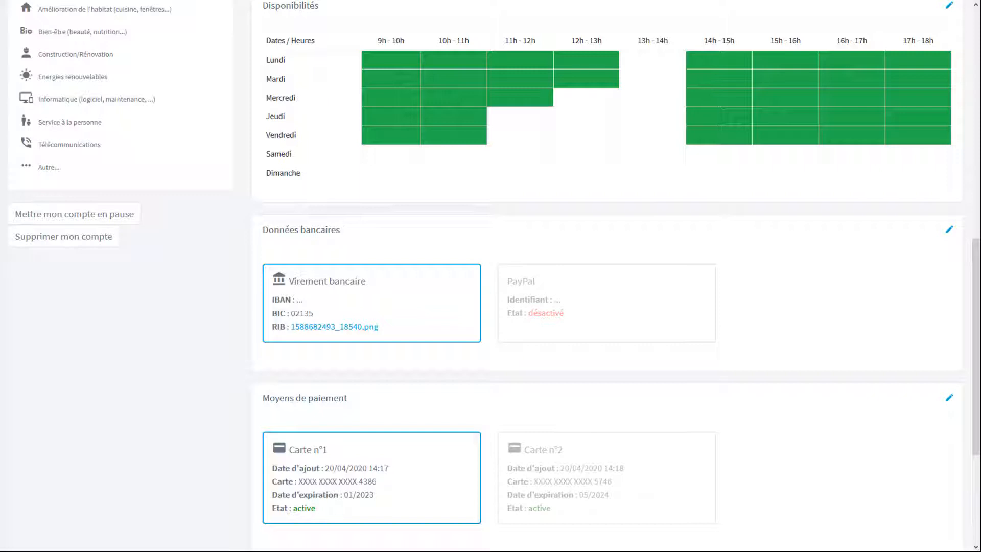
Keep Virement bancaire as the payout method and paste the new IBAN over the old one.
left_click(949, 231)
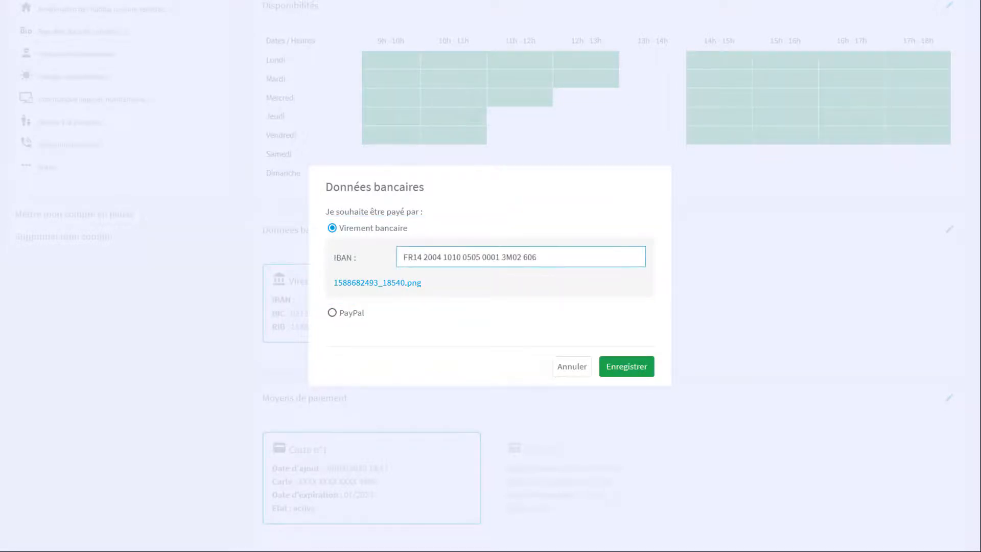
left_click(332, 313)
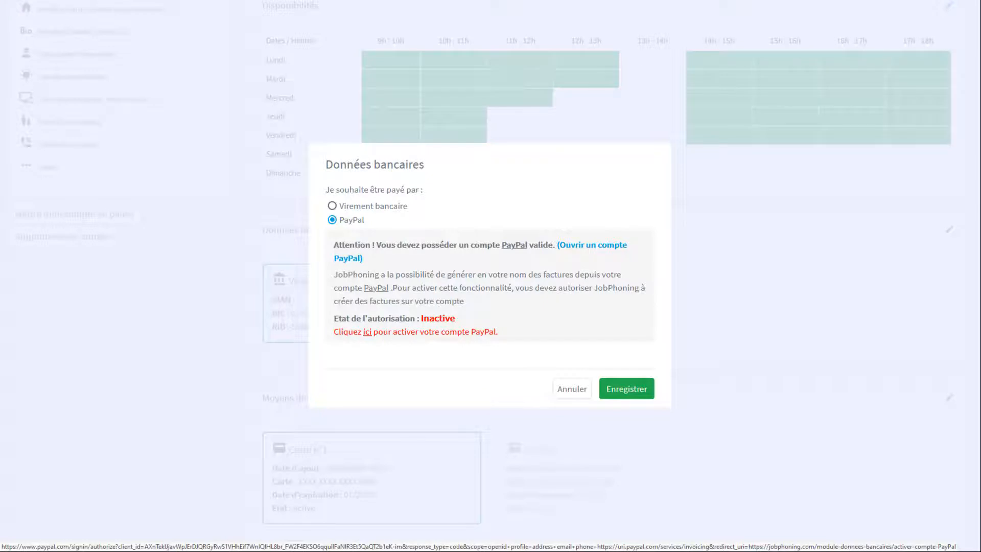
left_click(332, 206)
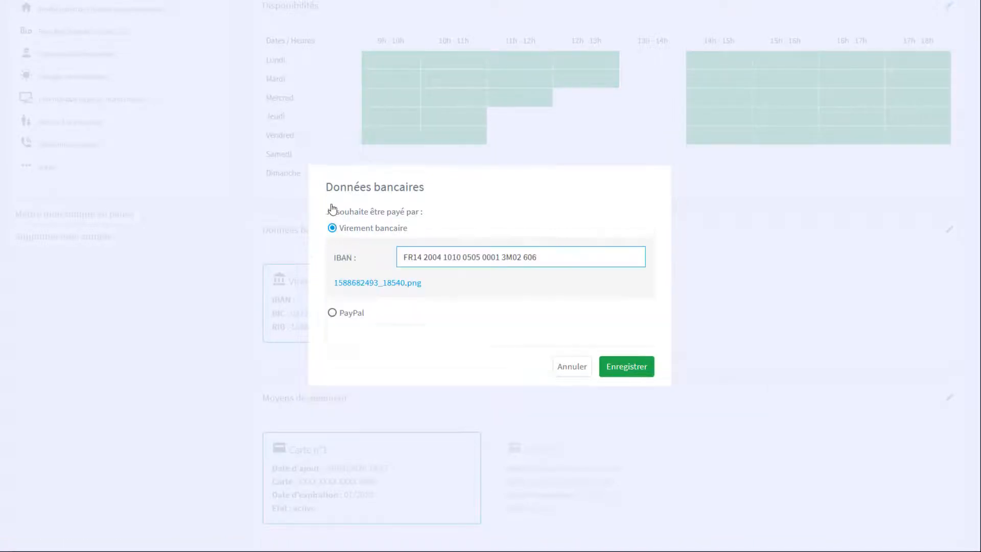
left_click_drag(565, 261, 352, 262)
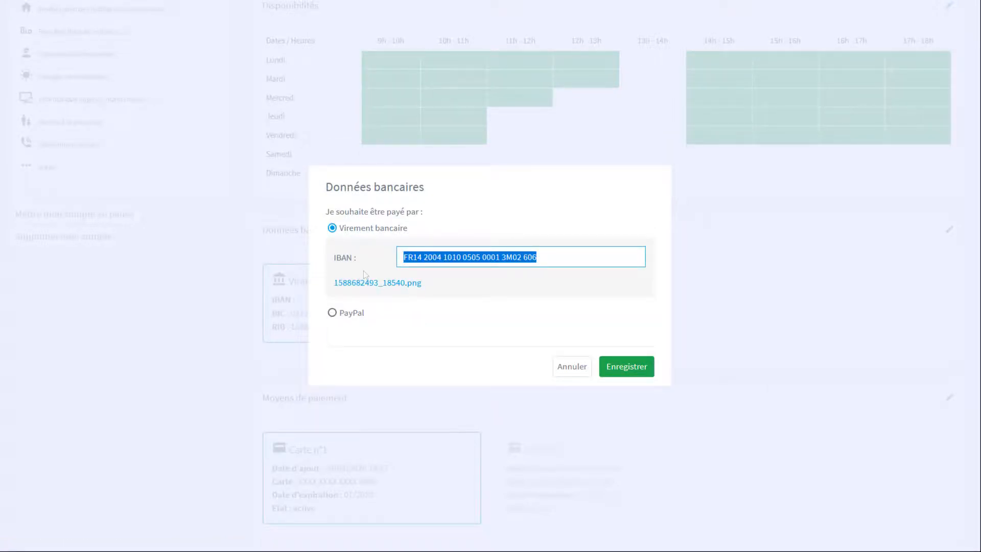
key("ctrl+v")
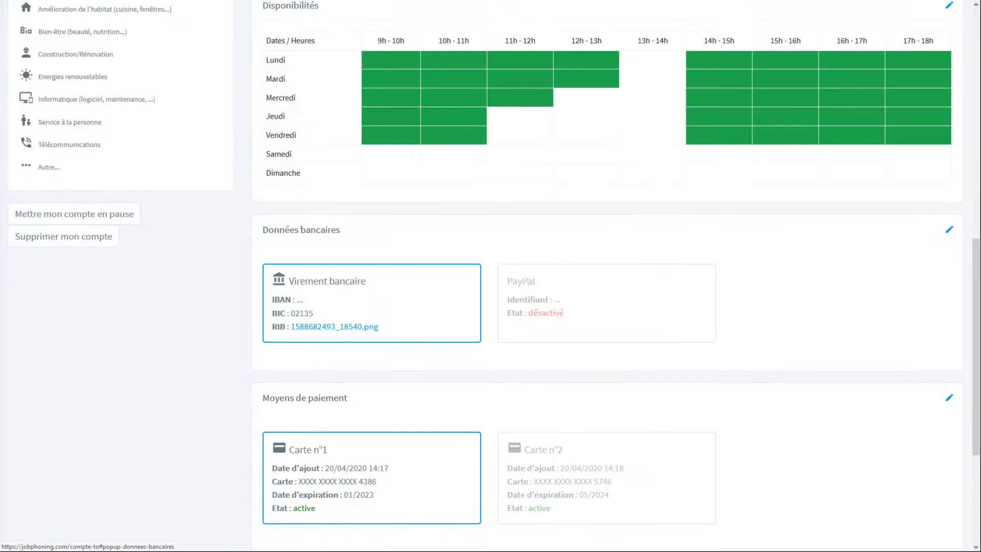
scroll(491, 276, "down", 4)
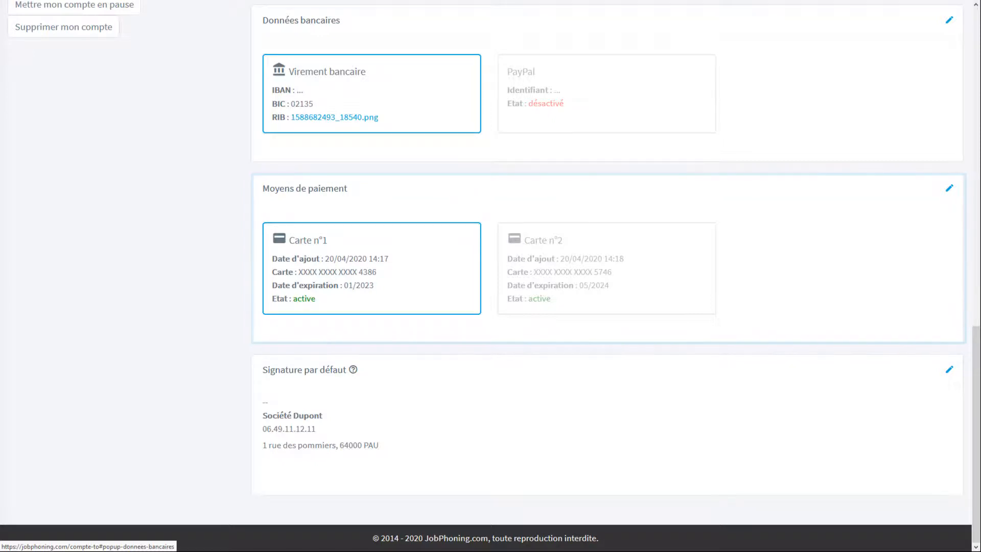
In Moyens de paiement, add a card titled 'Carte pro' with its number, expiry and cryptogram.
left_click(950, 189)
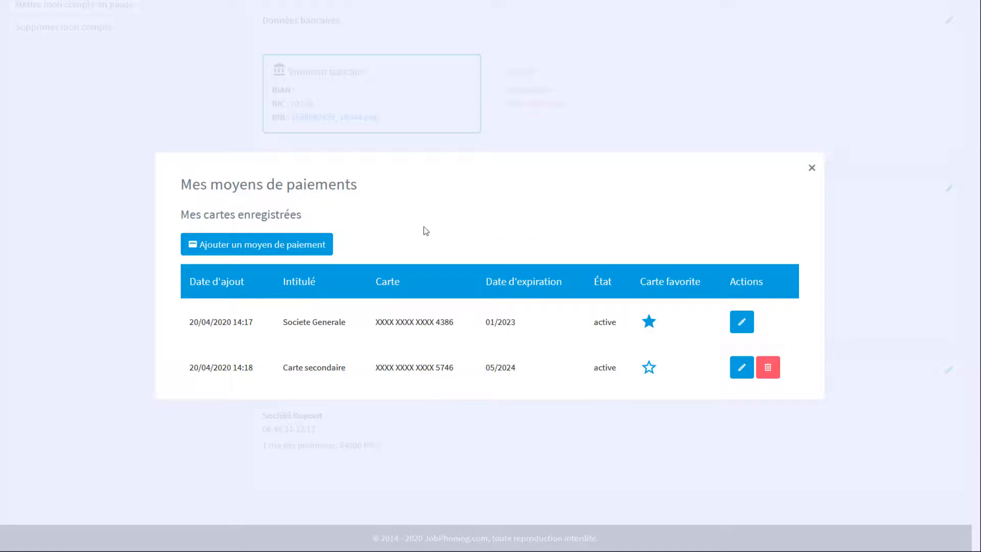
left_click(295, 245)
key("Tab")
key("Tab")
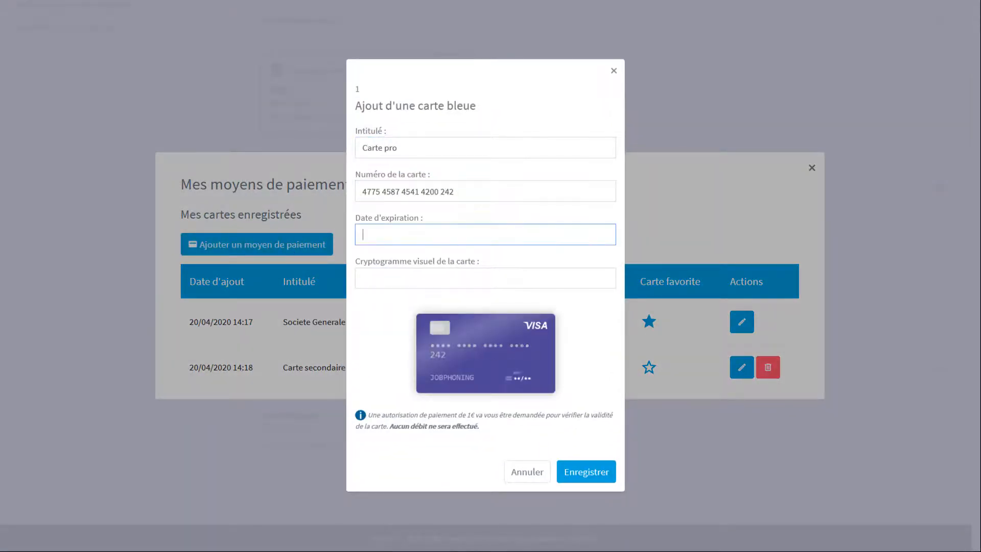
key("Tab")
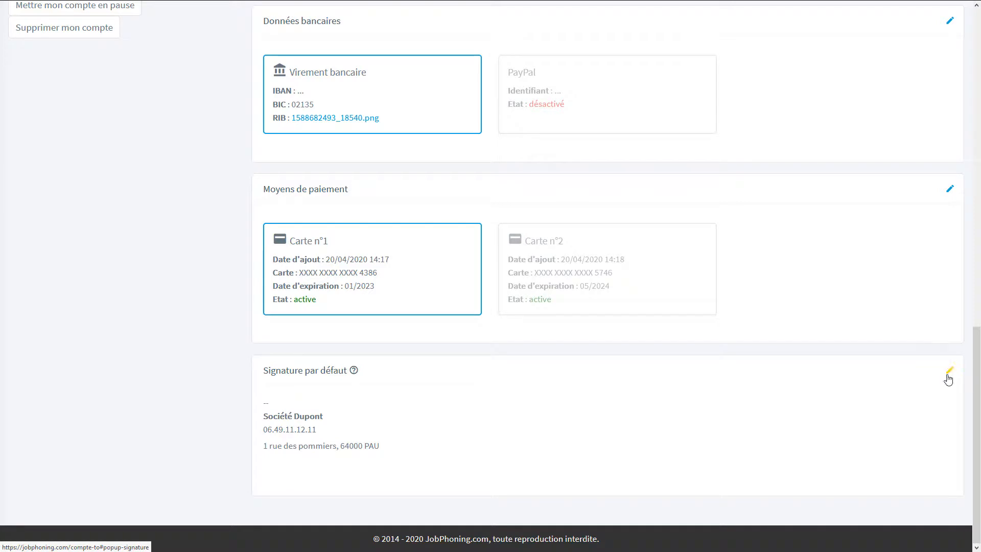
left_click(950, 374)
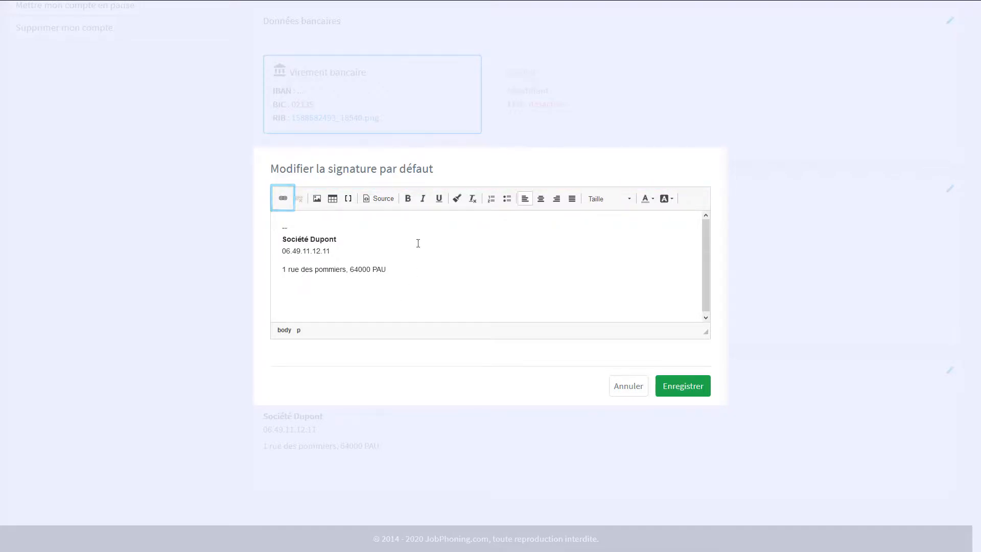
left_click(417, 237)
left_click_drag(417, 237, 258, 241)
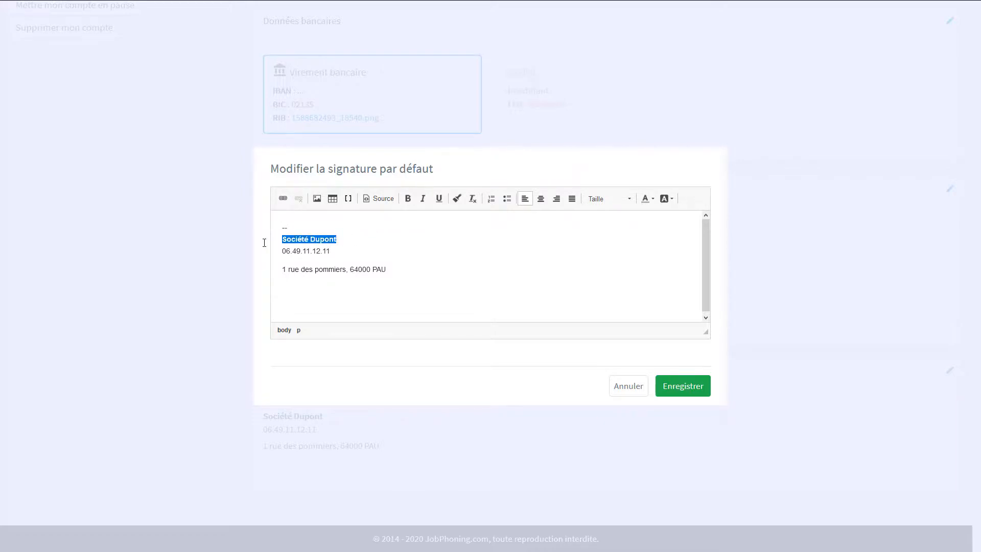
left_click(282, 200)
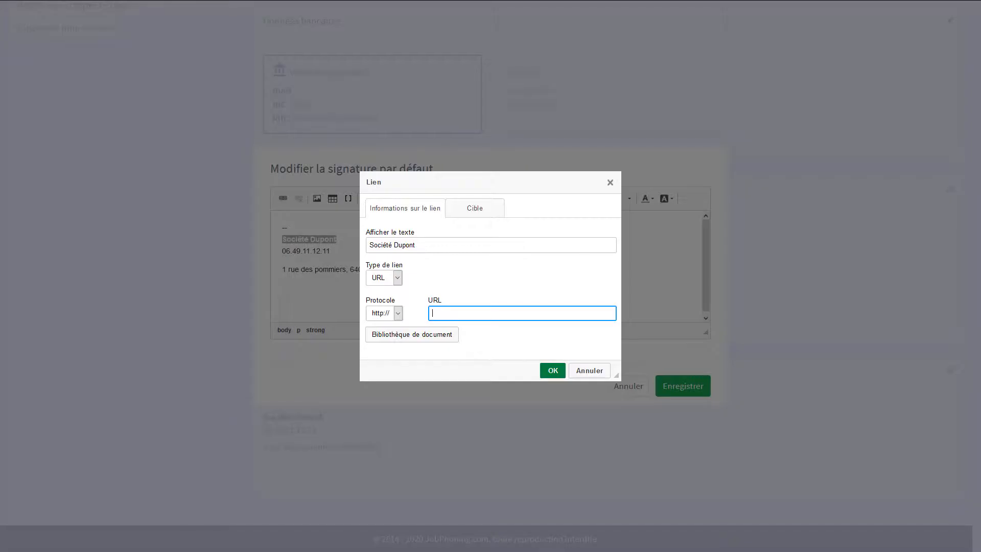
type("jobphoning.com/")
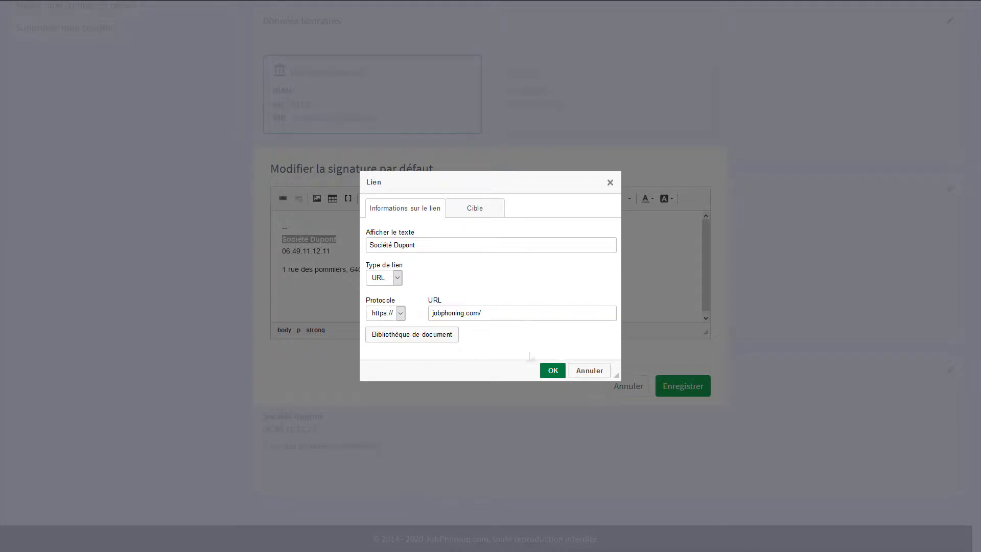
left_click(552, 371)
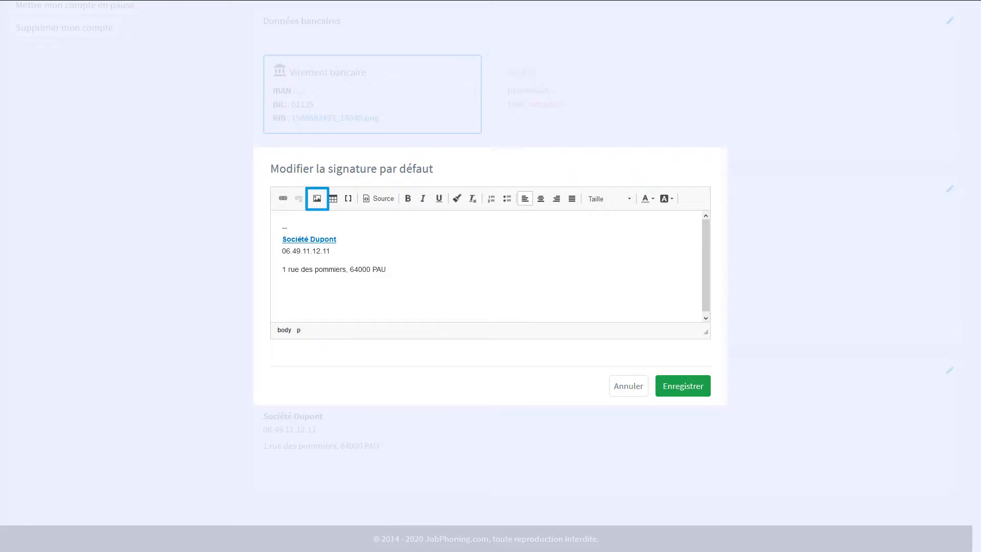
left_click(317, 199)
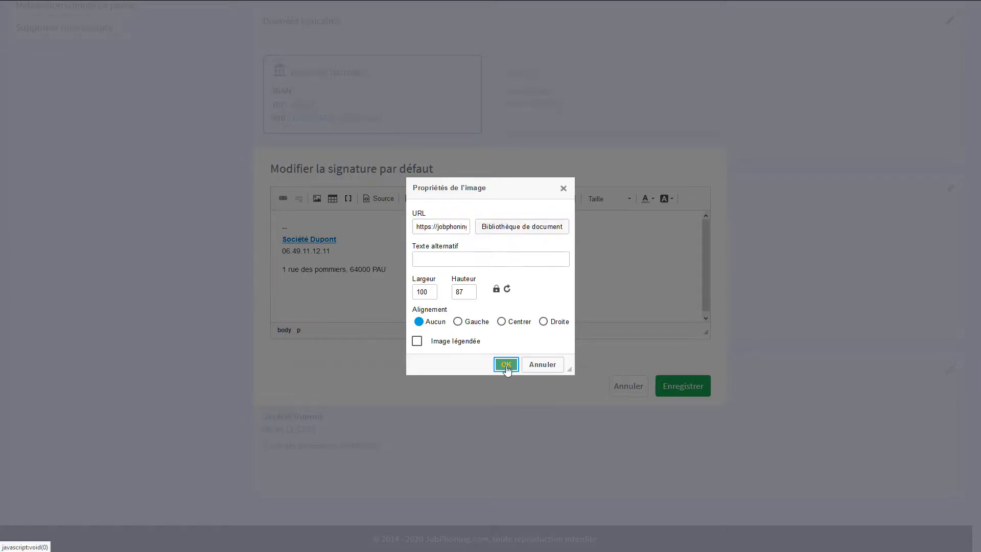
left_click(506, 365)
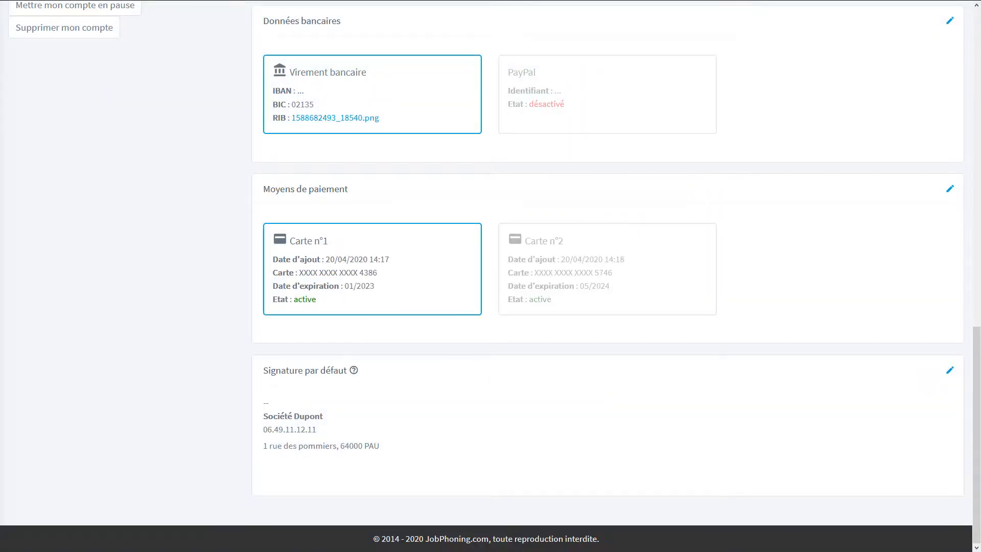
scroll(490, 276, "up", 15)
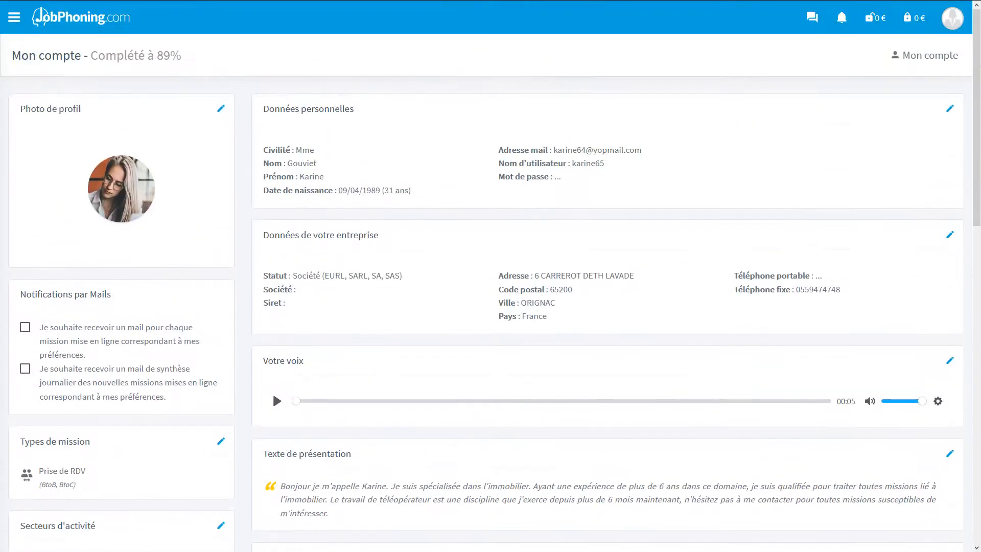
left_click(14, 17)
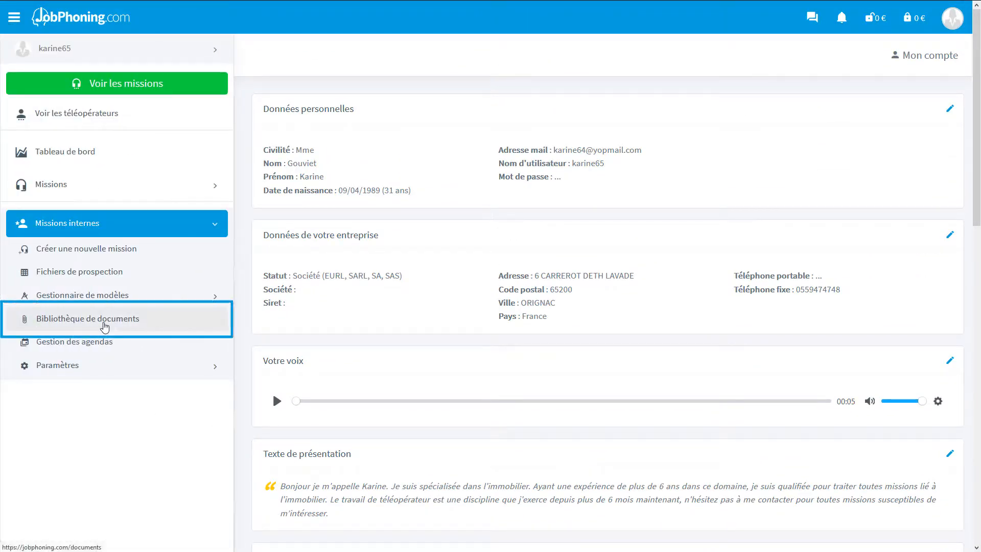
left_click(105, 327)
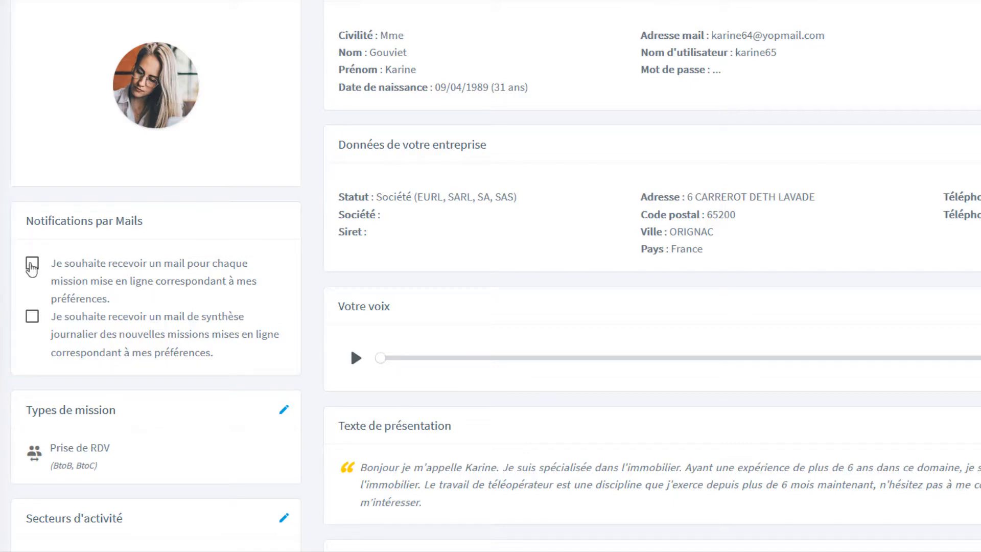
Enable both mission e-mail notifications and tick Qualification de fichiers in Types de mission.
left_click(31, 264)
left_click(36, 324)
scroll(490, 276, "down", 6)
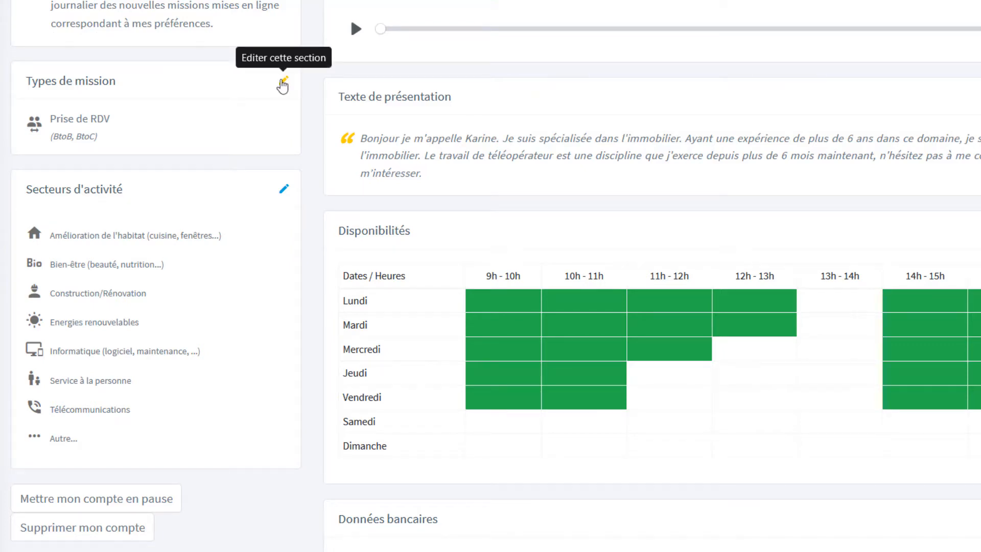
left_click(283, 87)
left_click(305, 246)
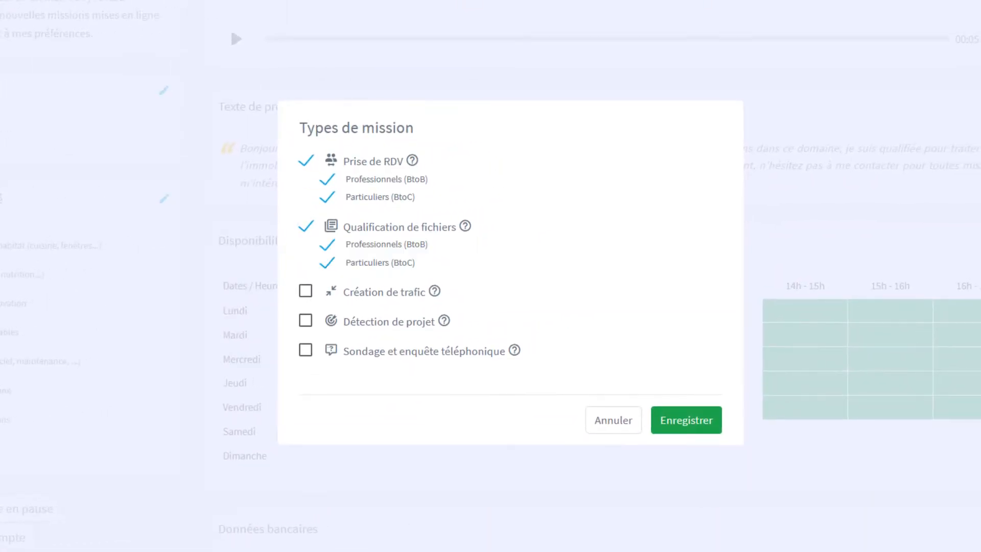